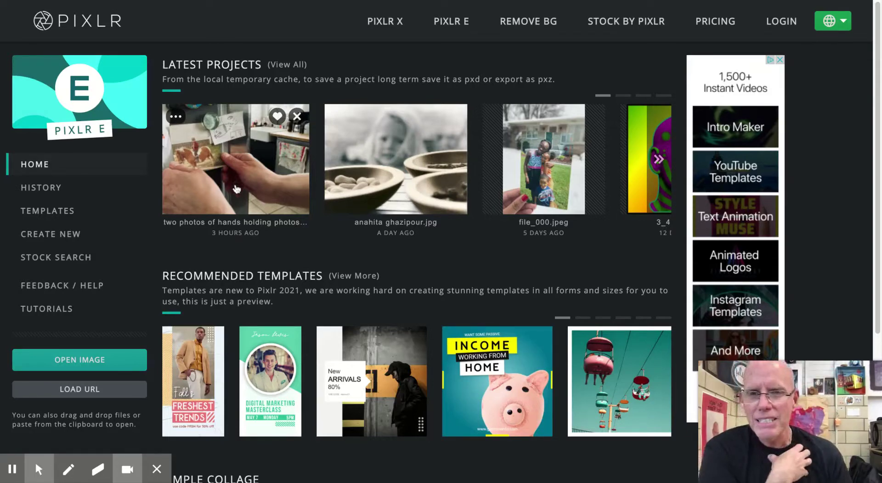
# Open the recent project with the hands holding photos and download a high-quality JPG copy named Background.
pyautogui.click(243, 180)
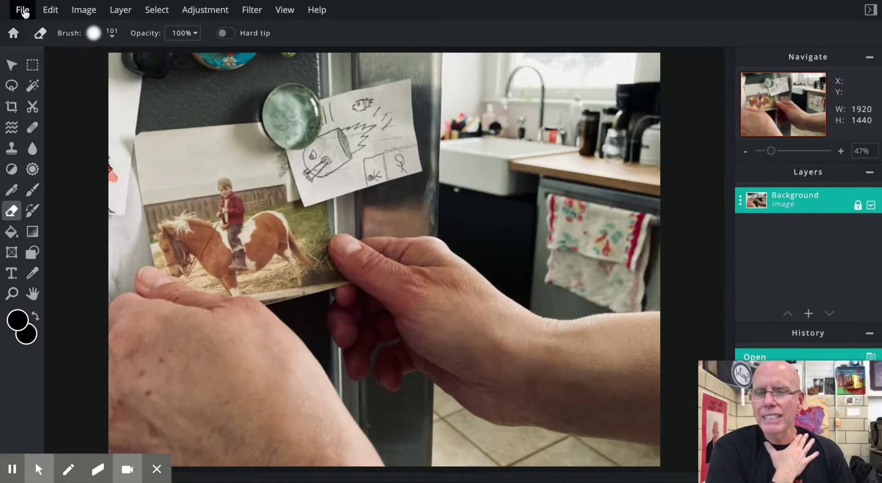
pyautogui.click(22, 10)
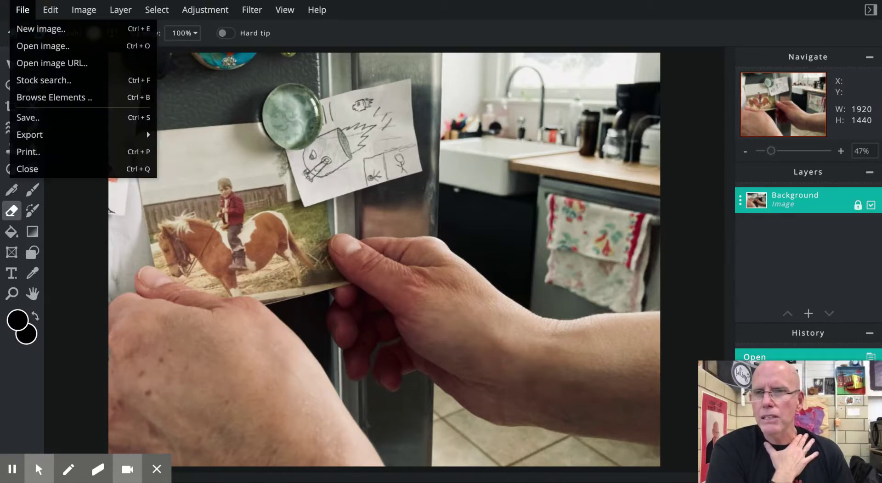
pyautogui.click(40, 117)
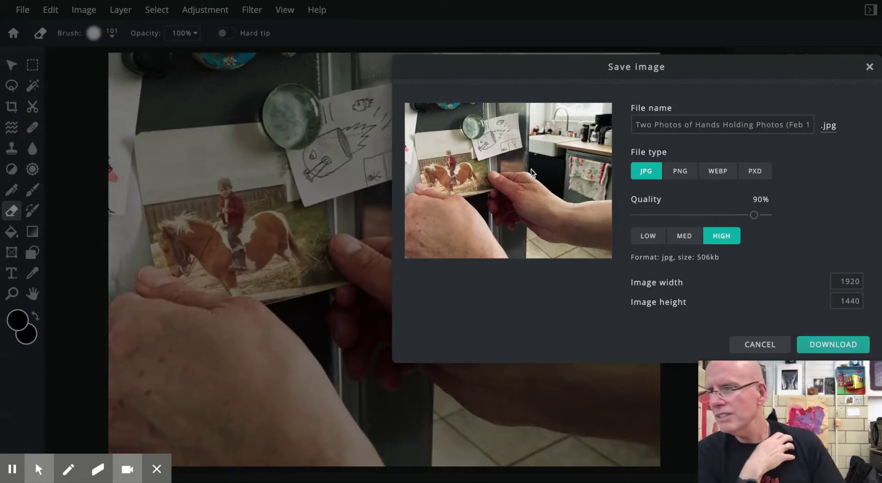
pyautogui.click(636, 125)
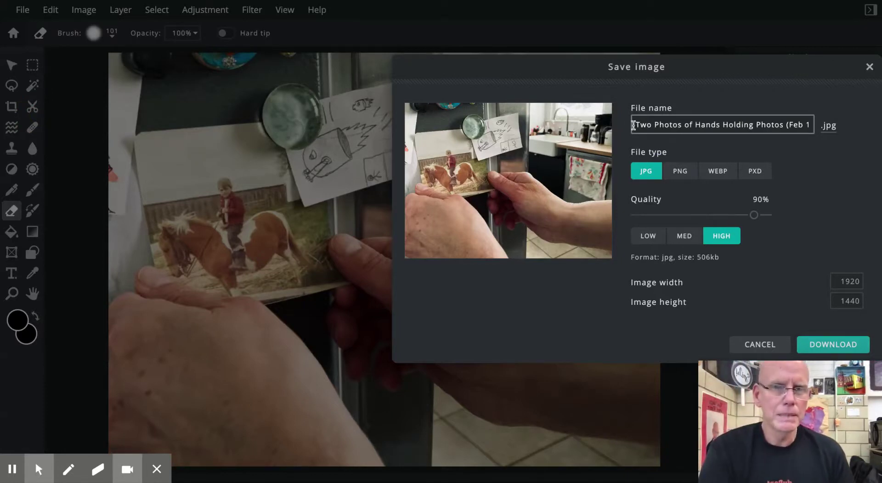
pyautogui.moveTo(633, 125); pyautogui.dragTo(832, 123)
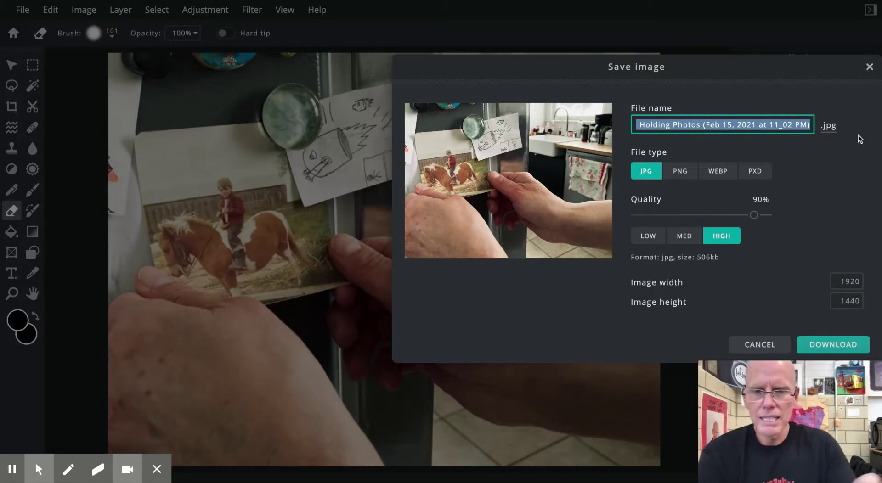
pyautogui.write('Back')
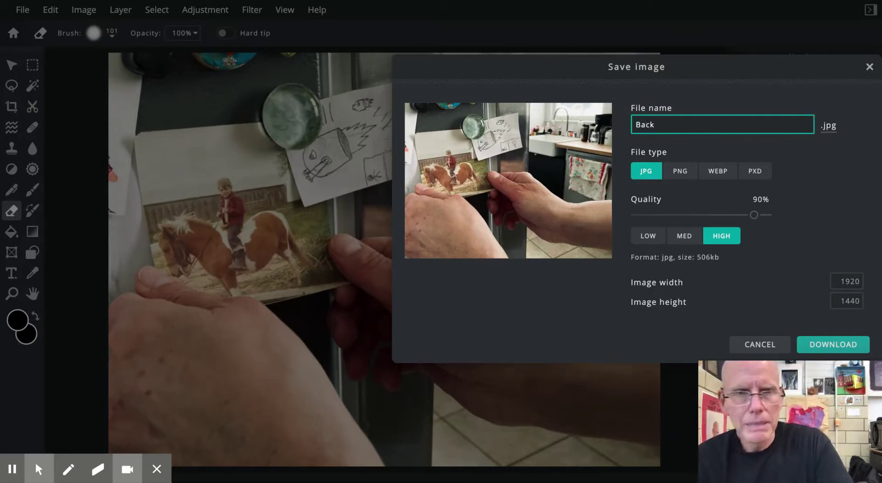
pyautogui.write('ground')
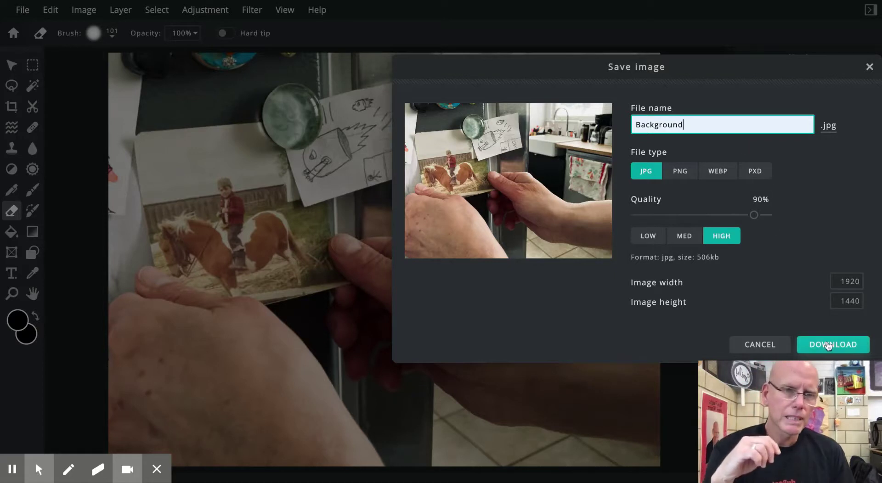
pyautogui.click(827, 347)
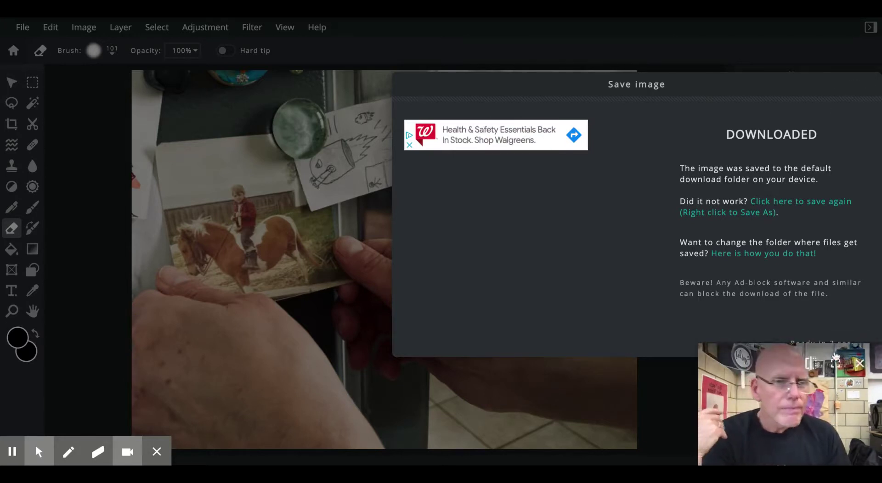
pyautogui.click(869, 84)
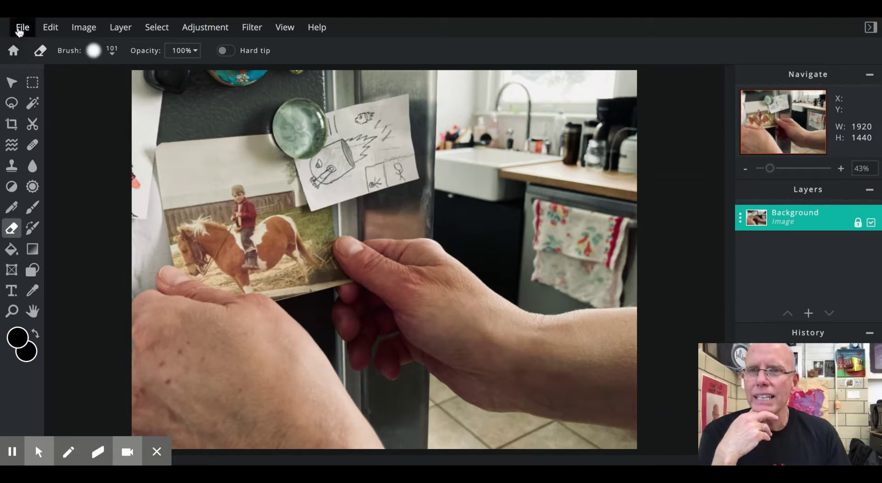
# Download a second high-quality JPG copy of the same image named Foreground.
pyautogui.click(20, 31)
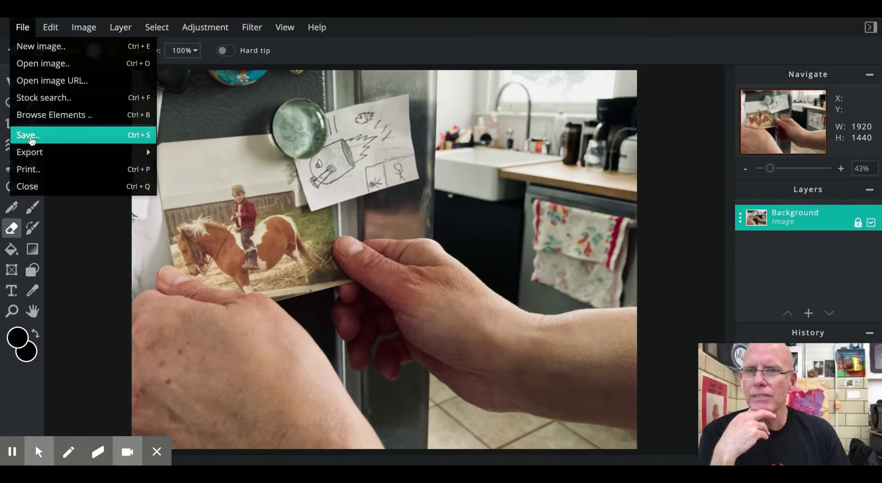
pyautogui.click(32, 136)
pyautogui.click(637, 123)
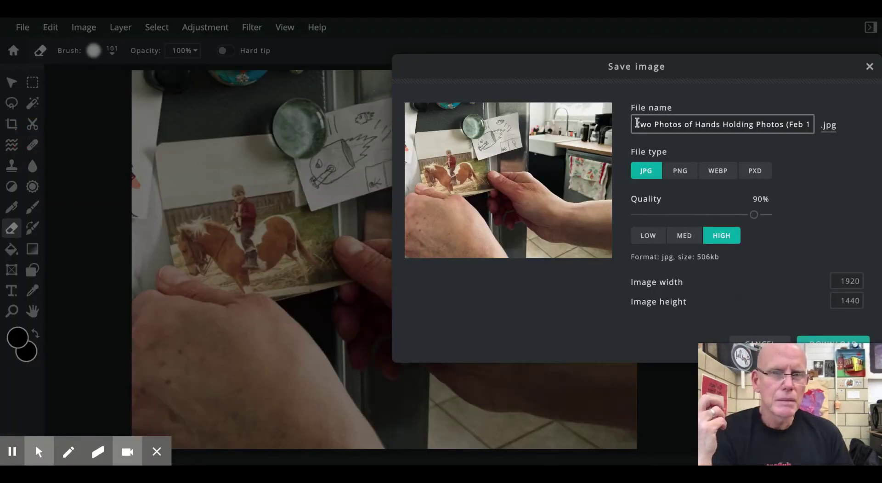
pyautogui.moveTo(634, 124); pyautogui.dragTo(841, 116)
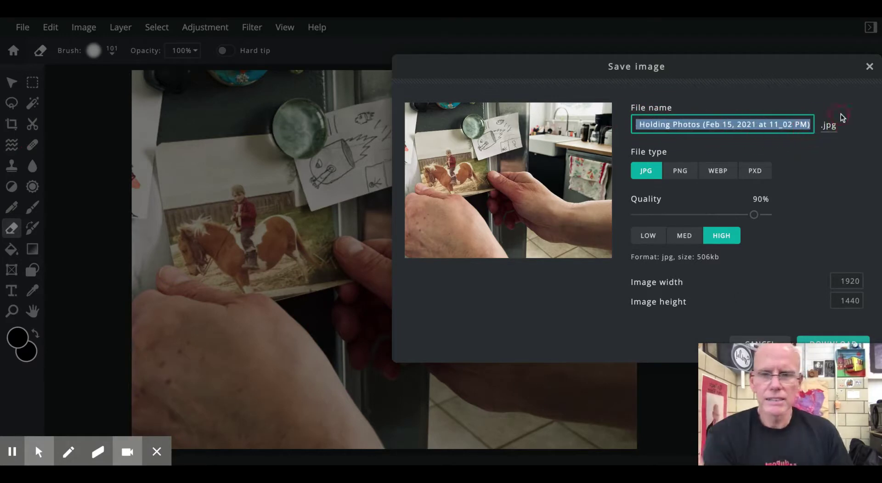
pyautogui.write('F')
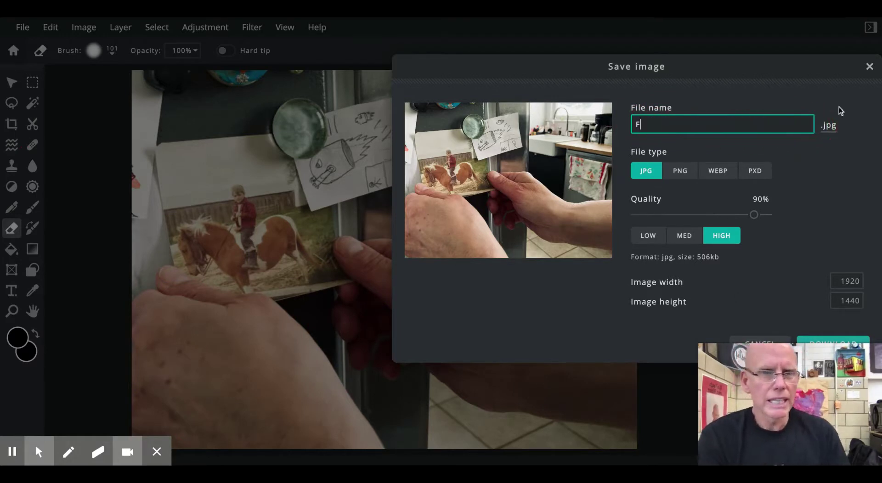
pyautogui.click(788, 139)
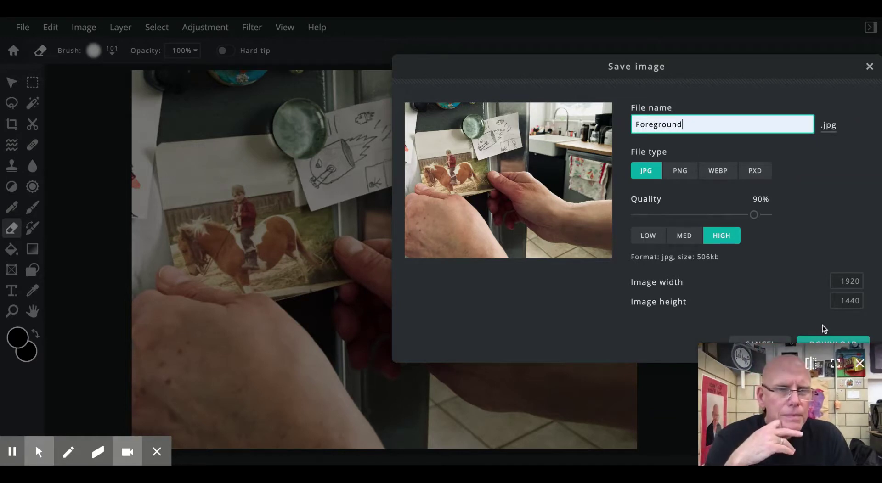
pyautogui.click(829, 344)
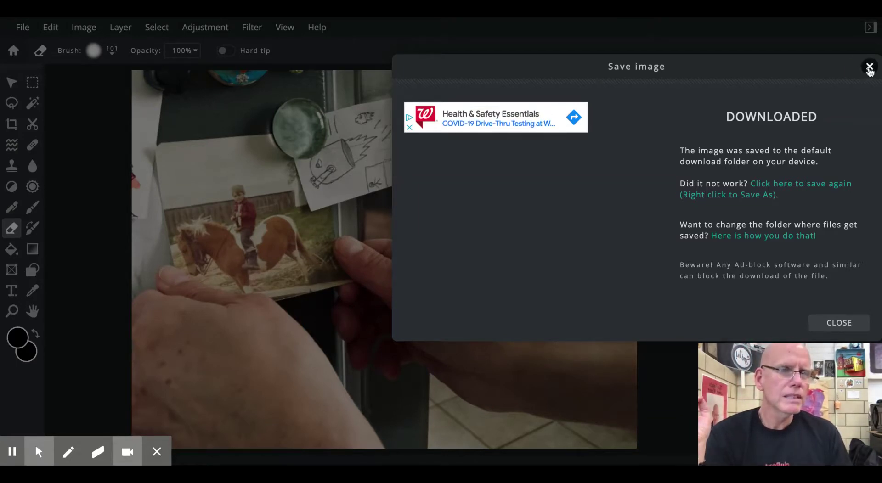
pyautogui.click(869, 67)
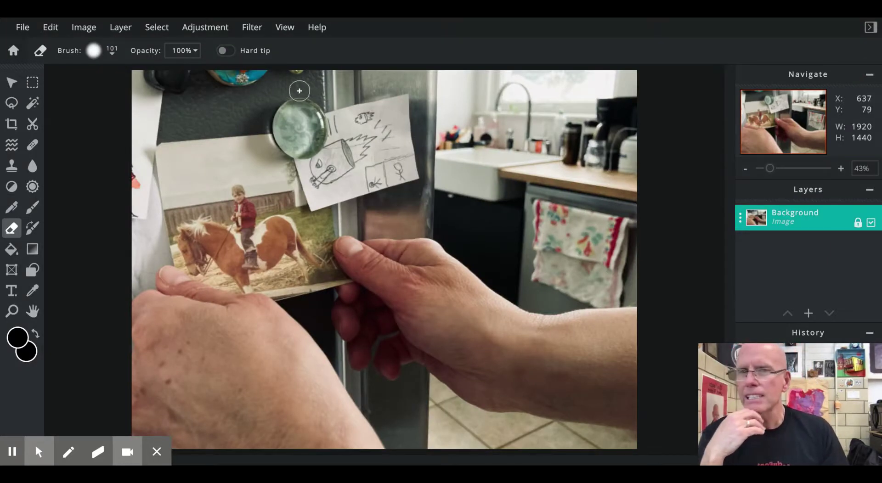
# Open Background (3).jpg and Foreground (3).jpg for editing and close the original Two Photos of Hands document.
pyautogui.click(16, 30)
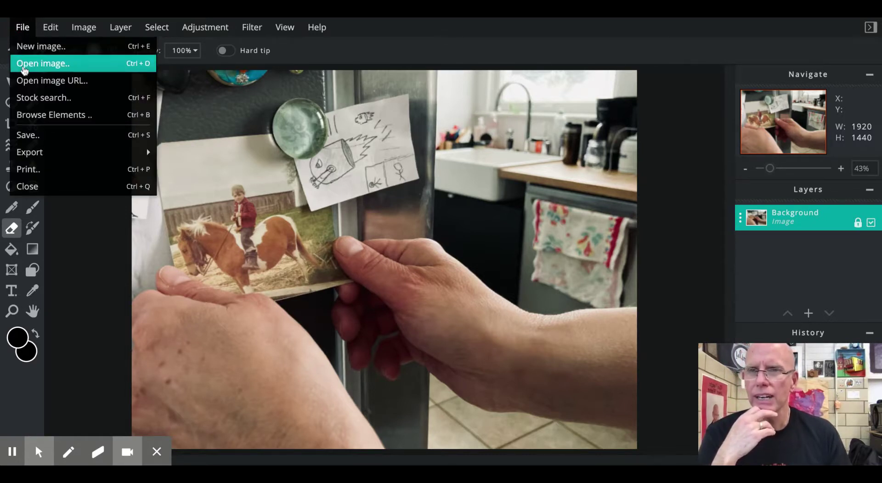
pyautogui.click(24, 69)
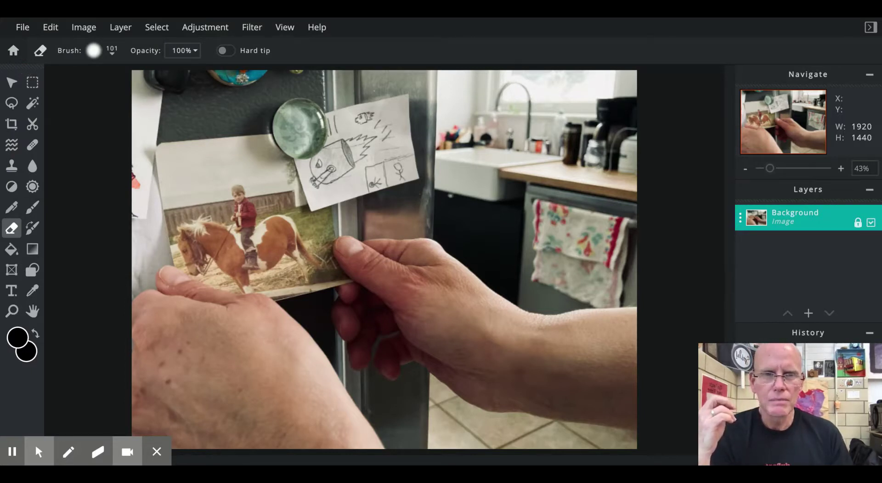
pyautogui.click(21, 28)
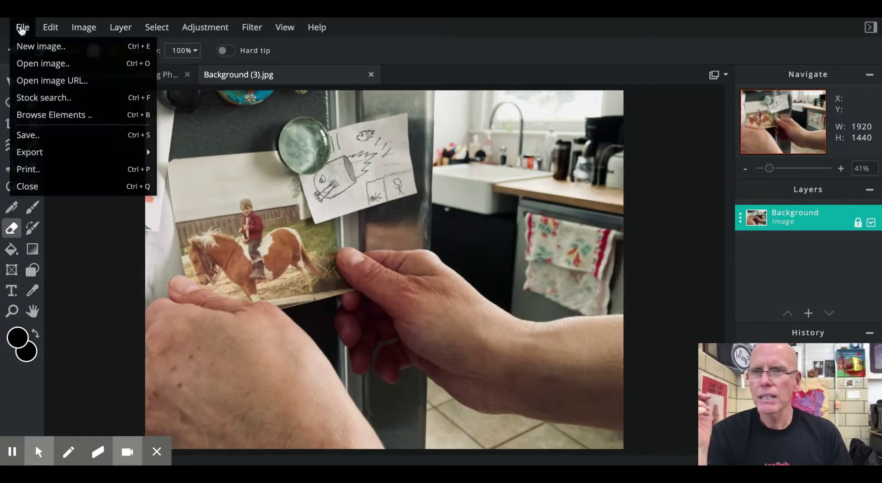
pyautogui.click(33, 66)
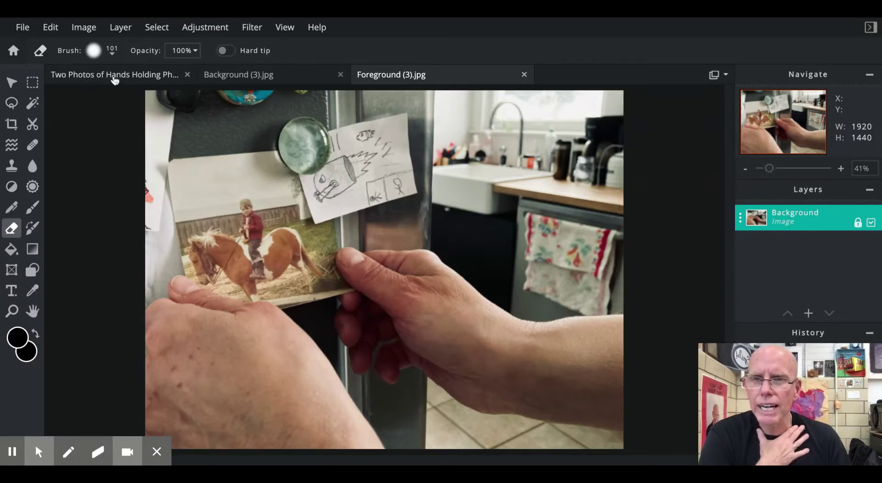
pyautogui.click(187, 75)
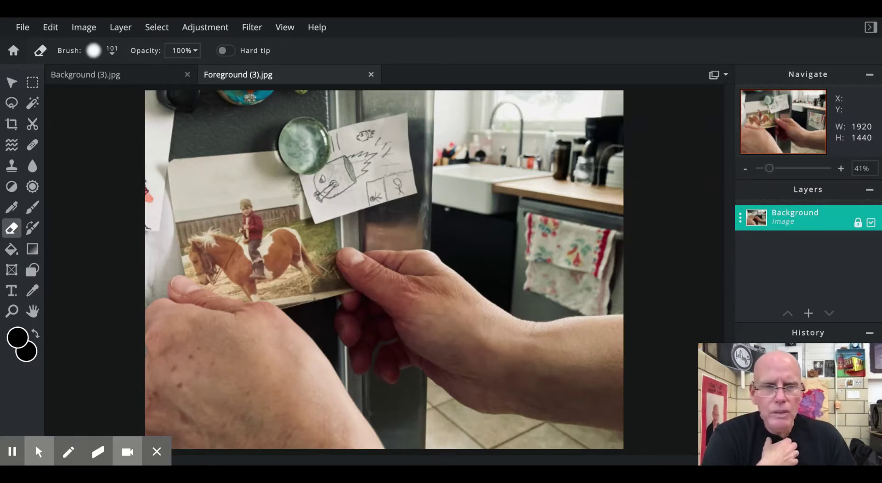
pyautogui.click(868, 481)
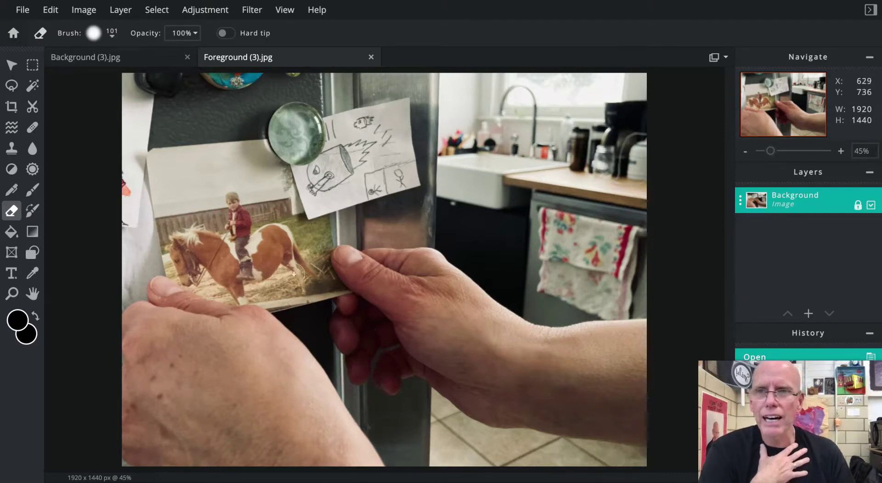
# Lasso a freehand selection around both hands and the horse photo in Foreground (3).jpg, with feather 0 and anti-alias on.
pyautogui.click(12, 88)
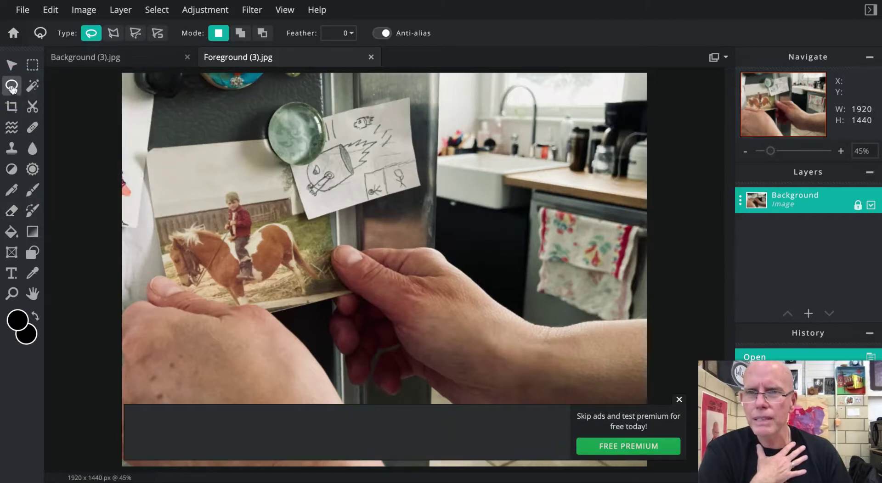
pyautogui.click(678, 400)
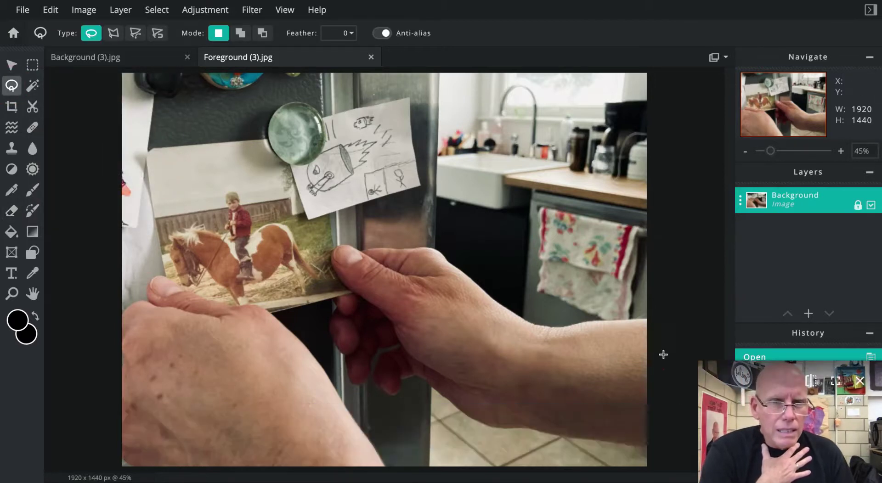
pyautogui.moveTo(649, 313)
pyautogui.mouseDown()
pyautogui.moveTo(544, 324)
pyautogui.moveTo(431, 235)
pyautogui.moveTo(352, 237)
pyautogui.moveTo(318, 205)
pyautogui.moveTo(282, 135)
pyautogui.moveTo(242, 126)
pyautogui.moveTo(173, 137)
pyautogui.moveTo(138, 153)
pyautogui.moveTo(151, 272)
pyautogui.moveTo(115, 322)
pyautogui.moveTo(104, 388)
pyautogui.moveTo(108, 450)
pyautogui.moveTo(124, 473)
pyautogui.moveTo(650, 470)
pyautogui.moveTo(661, 458)
pyautogui.moveTo(661, 417)
pyautogui.moveTo(648, 312)
pyautogui.mouseUp()
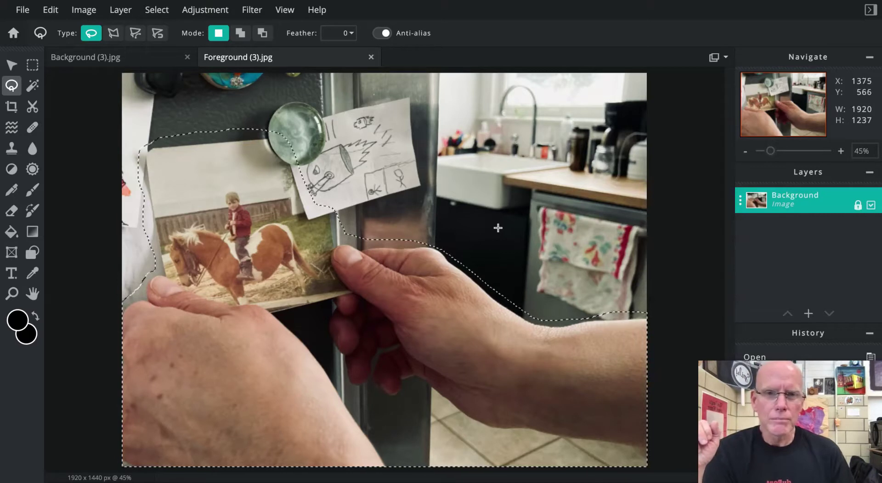
pyautogui.rightClick(498, 229)
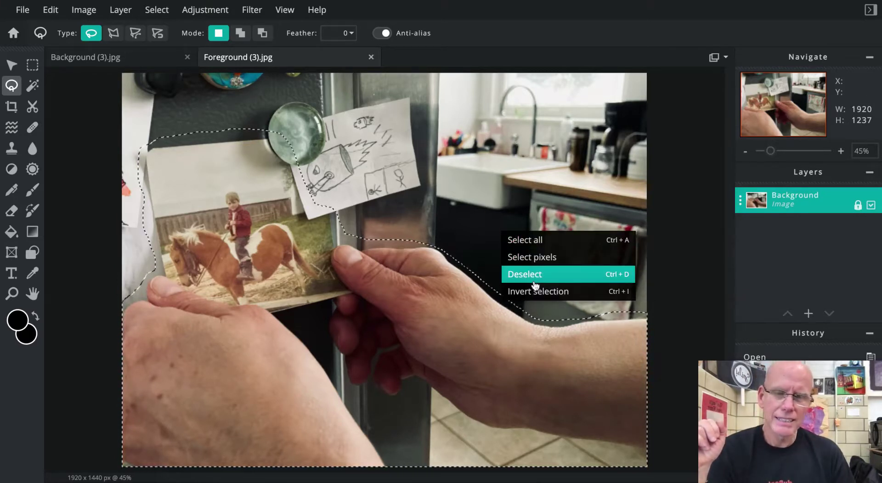
pyautogui.click(157, 9)
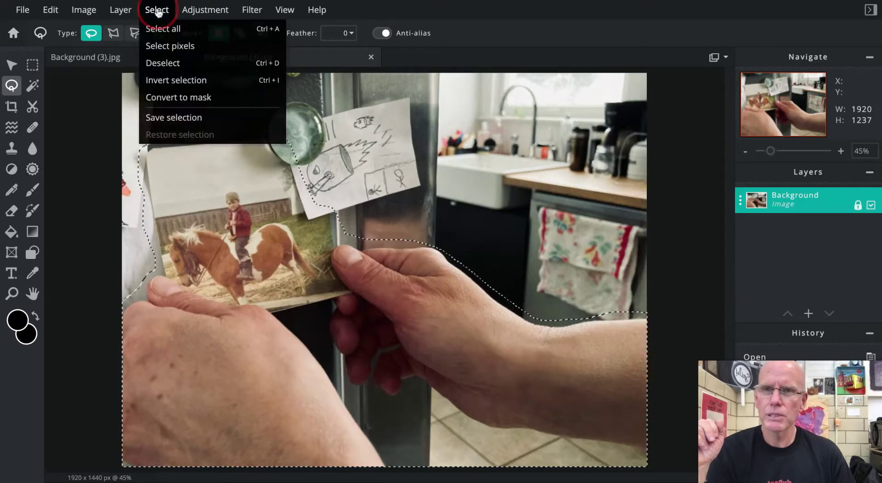
pyautogui.click(177, 63)
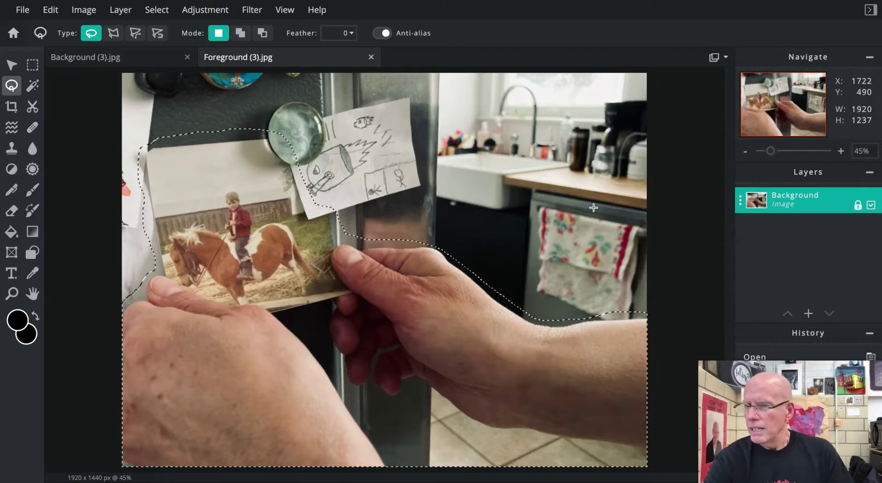
# Copy the selected hands and horse photo from Foreground (3).jpg.
pyautogui.click(22, 10)
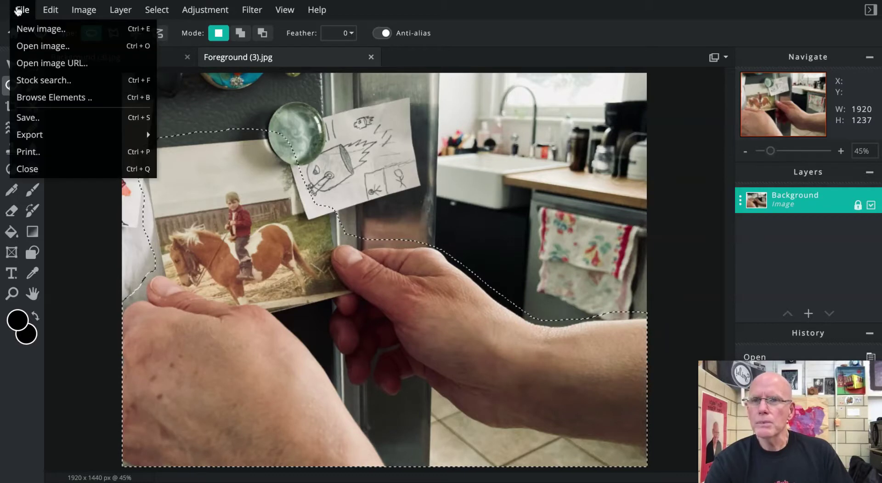
pyautogui.moveTo(48, 10)
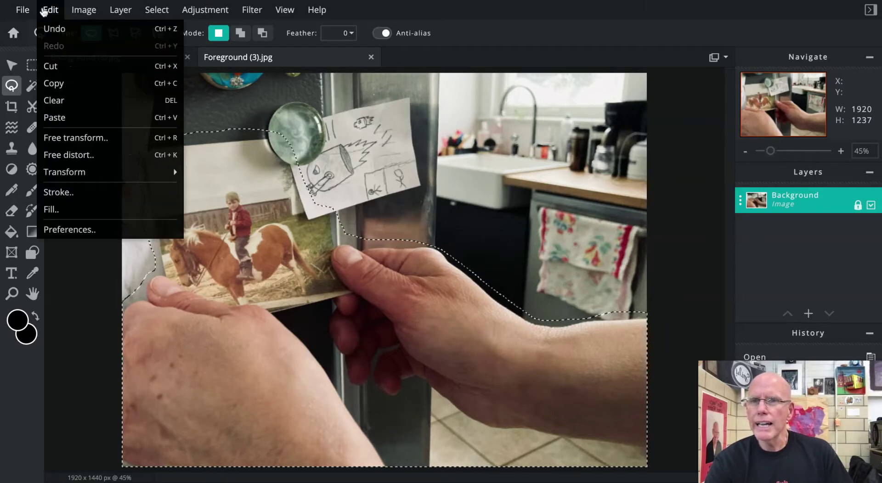
pyautogui.click(63, 84)
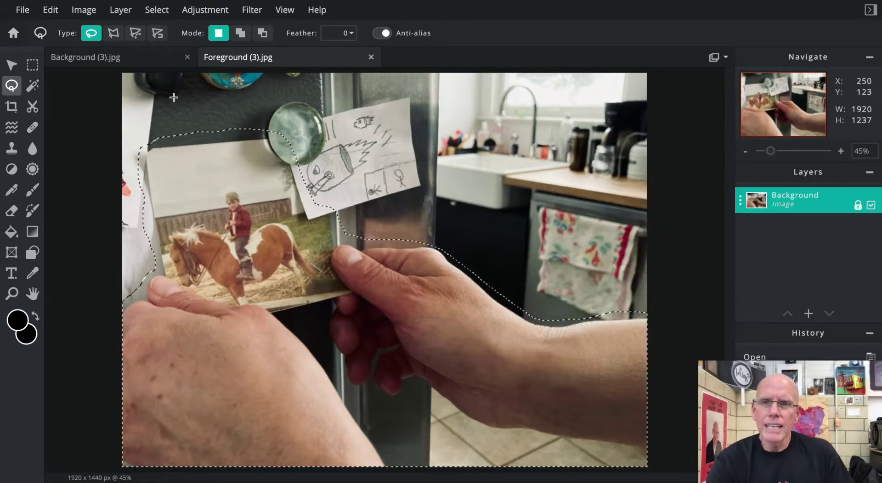
# Switch to the Background (3).jpg document and desaturate the whole image.
pyautogui.click(133, 60)
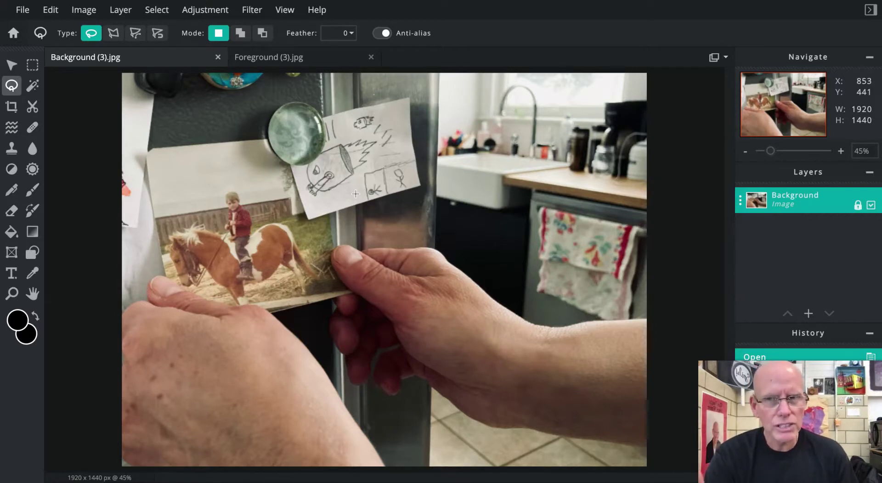
pyautogui.click(209, 14)
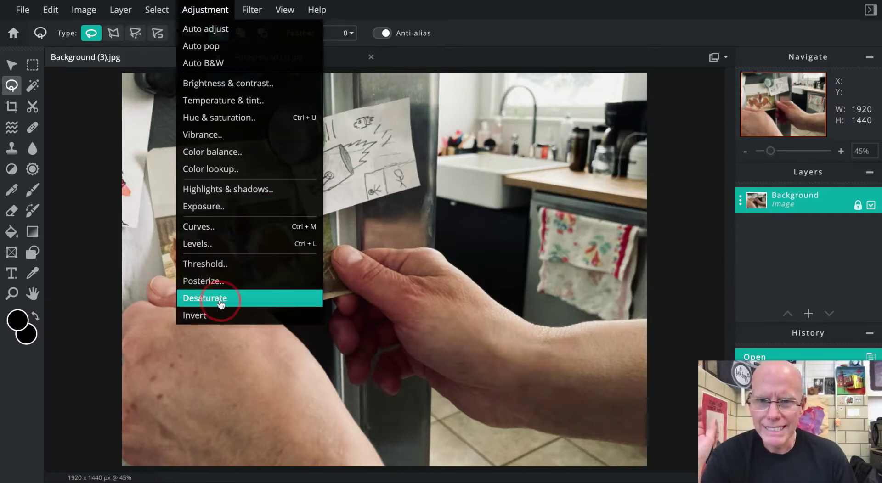
pyautogui.click(220, 300)
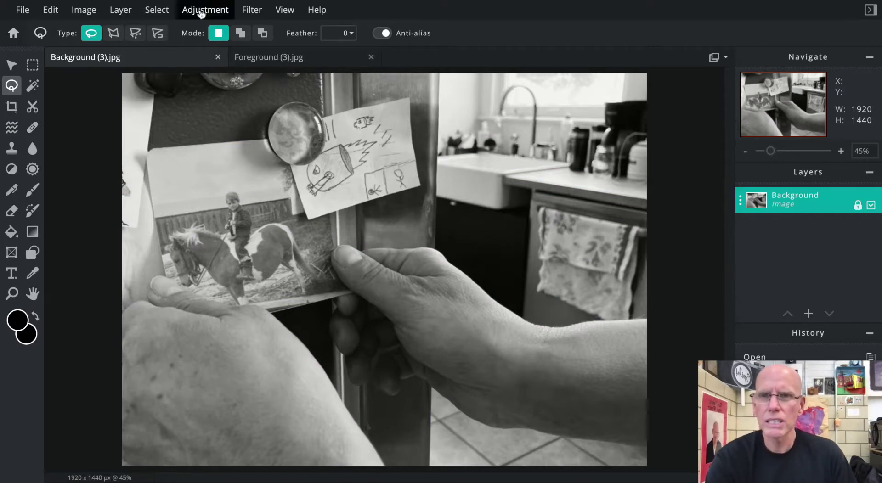
# Adjust the background's levels to input black 8, midtone 0.9 and white 242, compare with the original, and apply.
pyautogui.click(201, 11)
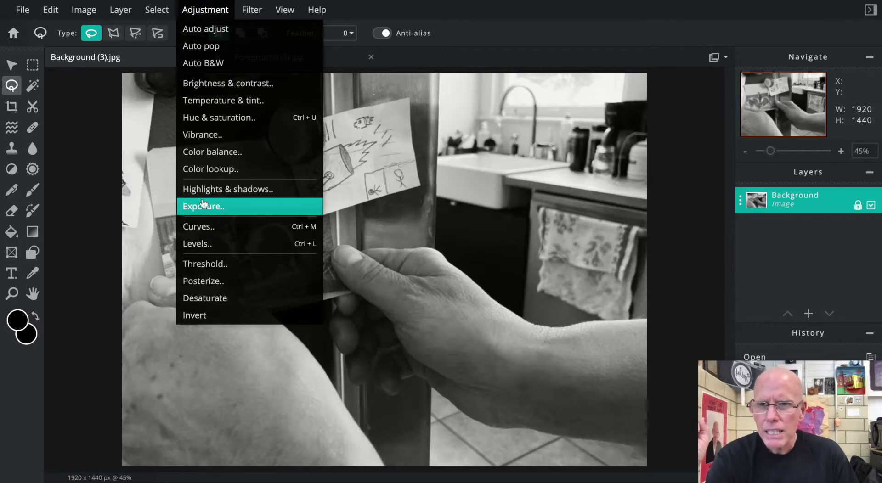
pyautogui.click(202, 245)
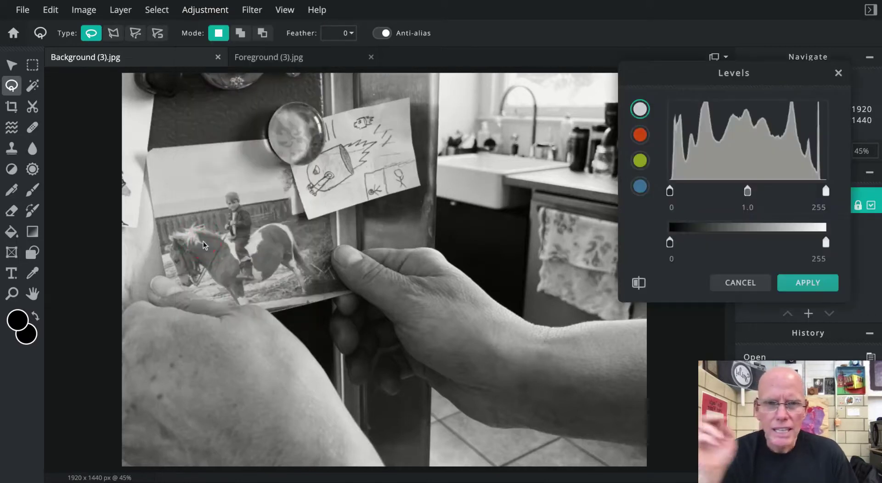
pyautogui.moveTo(670, 193); pyautogui.dragTo(676, 193)
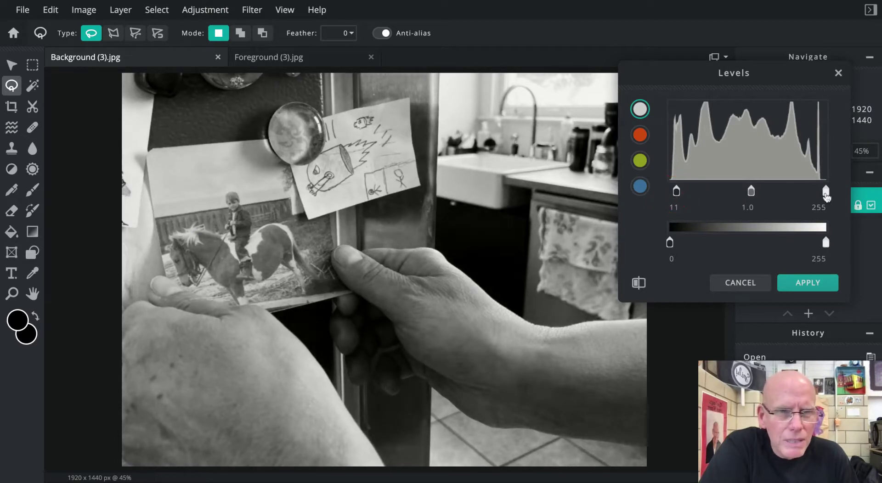
pyautogui.moveTo(823, 193); pyautogui.dragTo(821, 193)
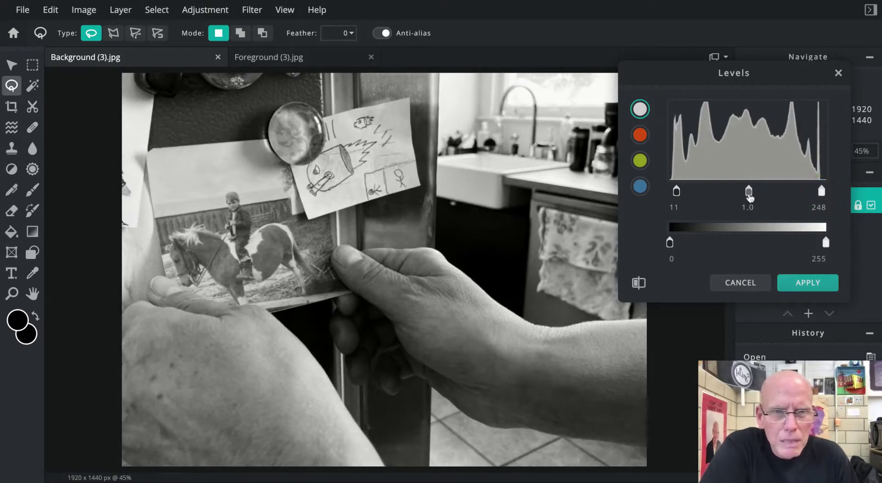
pyautogui.moveTo(750, 197); pyautogui.dragTo(745, 198)
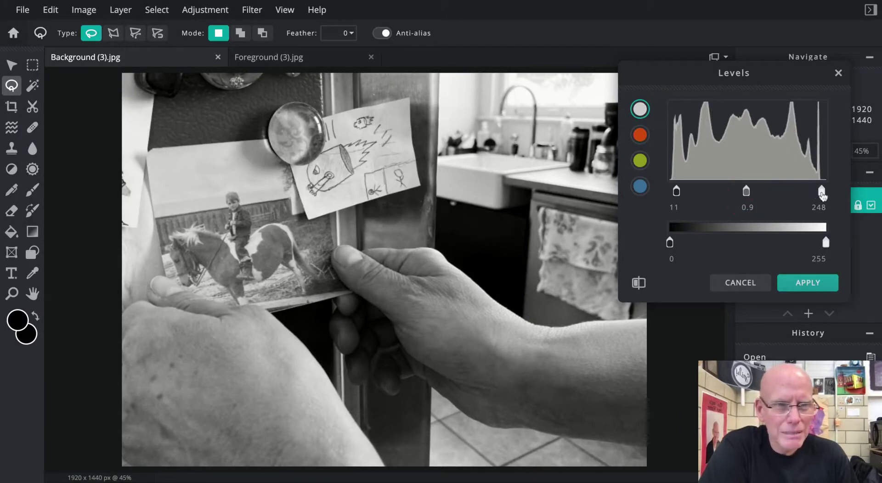
pyautogui.moveTo(820, 192); pyautogui.dragTo(818, 193)
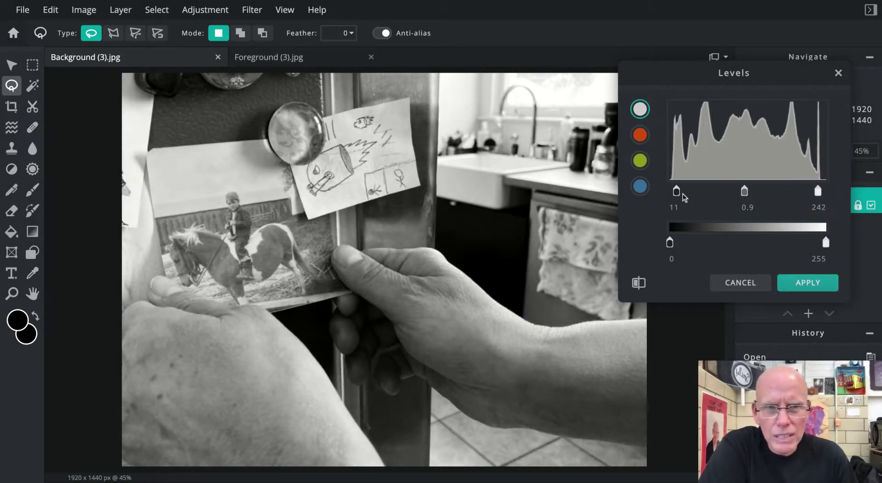
pyautogui.moveTo(678, 197); pyautogui.dragTo(675, 195)
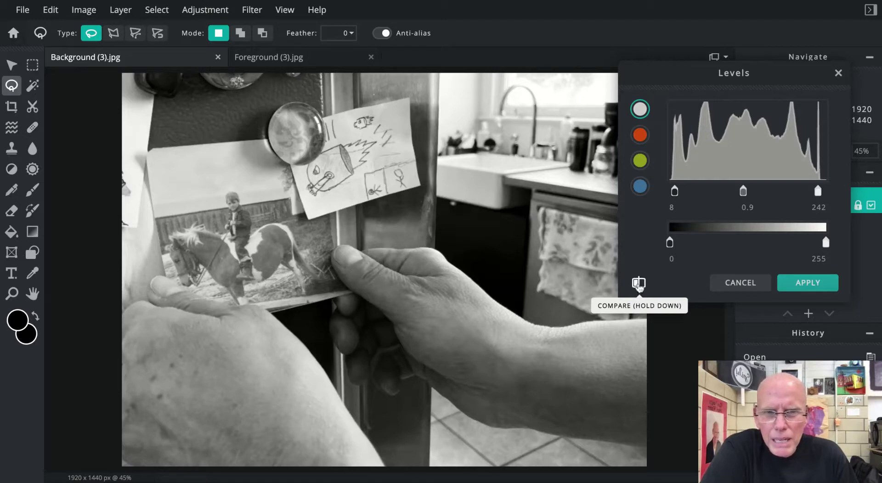
pyautogui.click(639, 284)
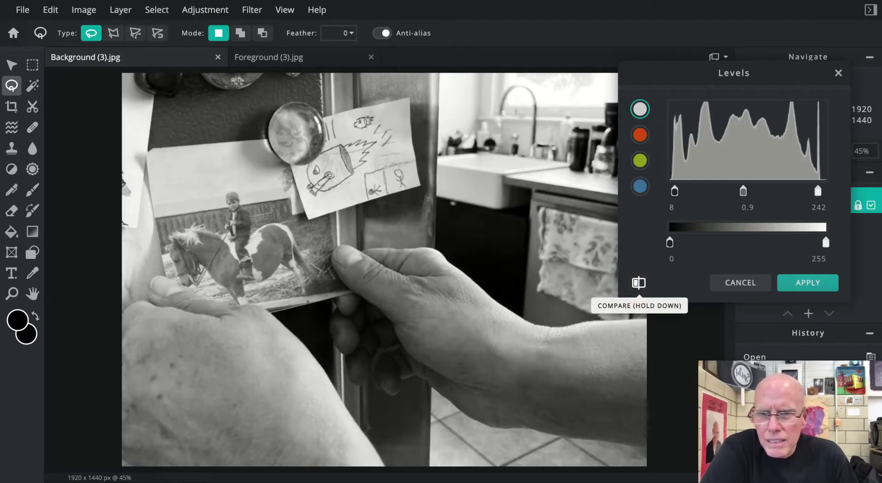
pyautogui.click(639, 285)
pyautogui.click(639, 284)
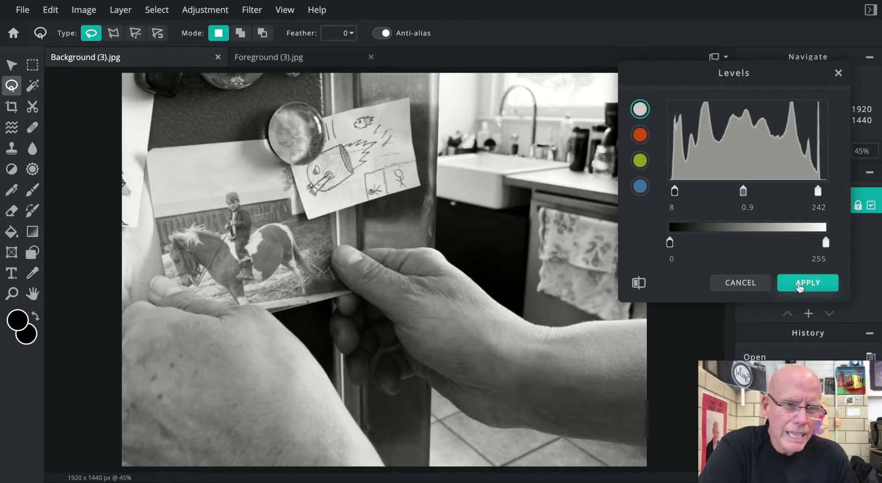
pyautogui.click(801, 286)
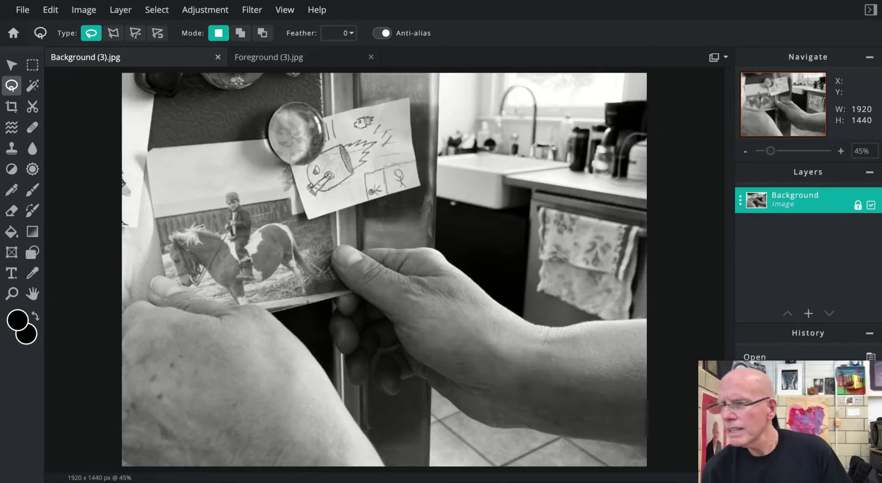
# Paste the copied hands and horse photo, and move the new layer down to Y 203 to align with the background.
pyautogui.click(50, 10)
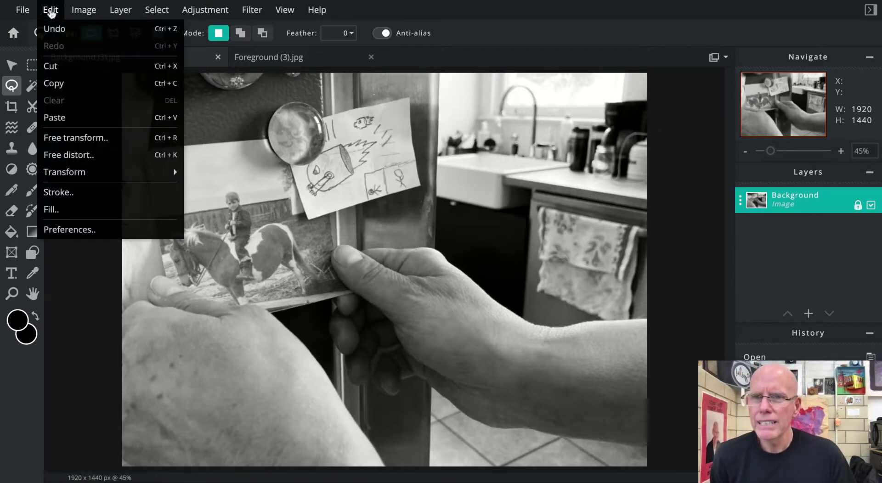
pyautogui.click(54, 118)
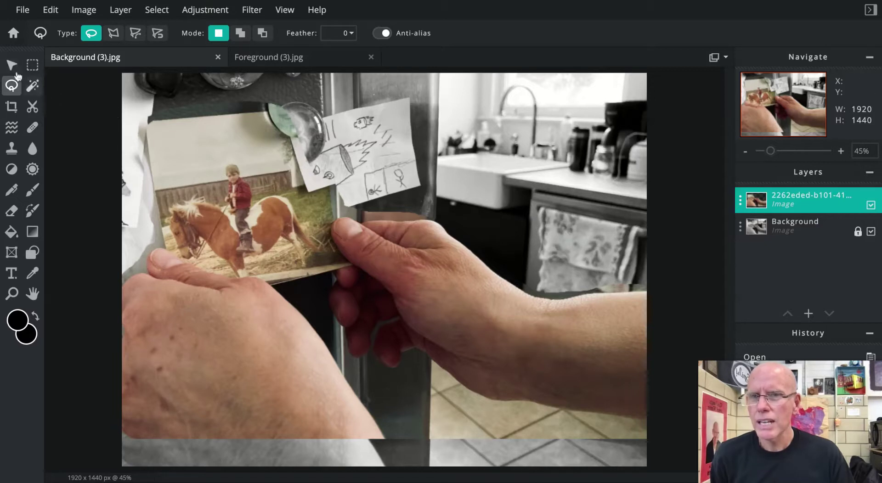
pyautogui.click(11, 65)
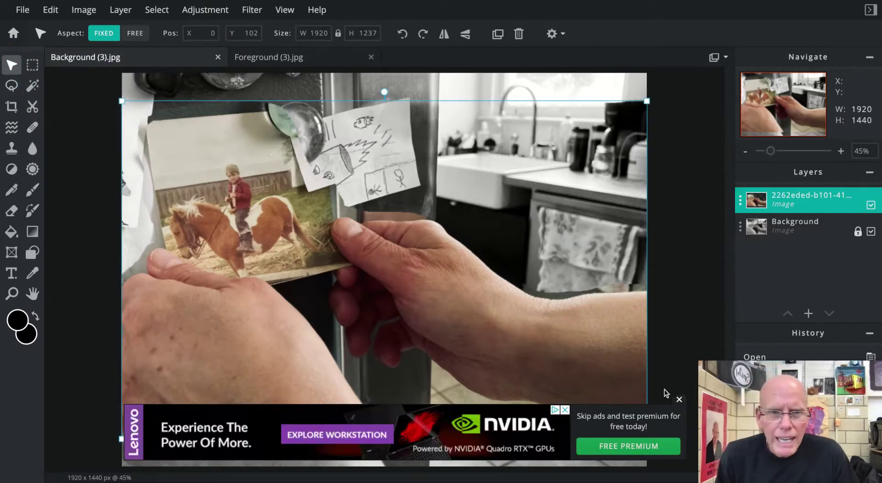
pyautogui.click(678, 400)
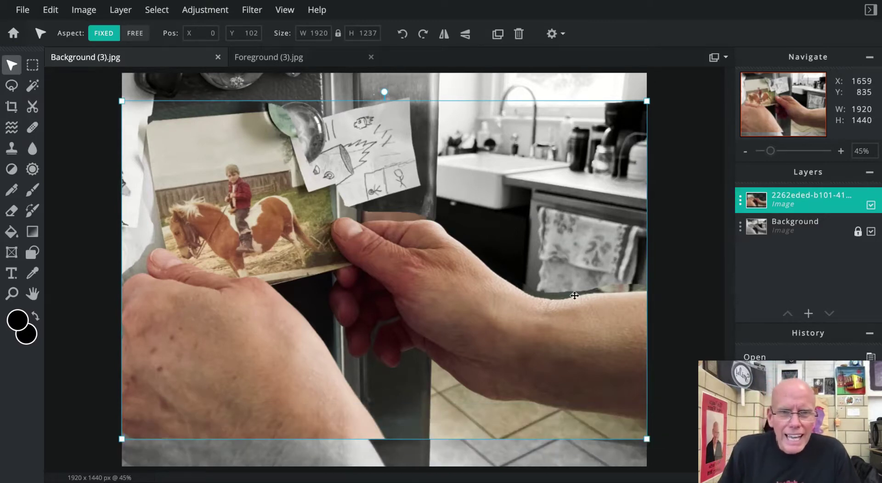
pyautogui.moveTo(546, 207); pyautogui.dragTo(543, 237)
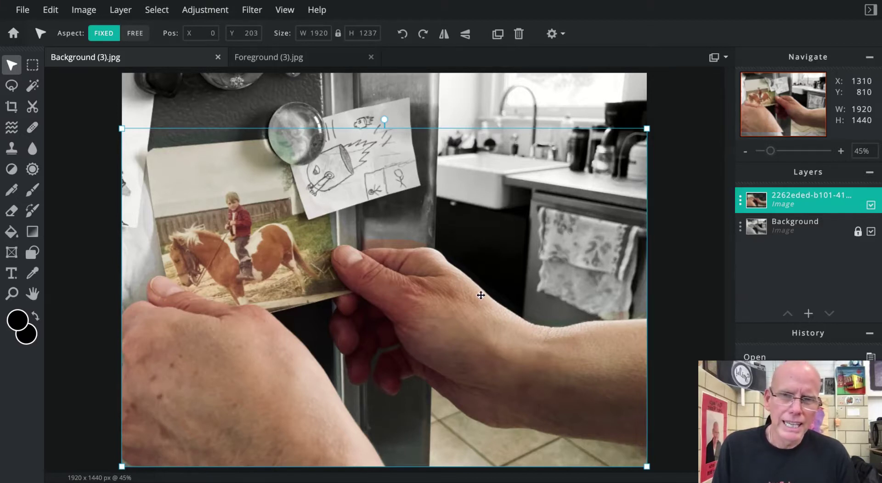
# Erase the leftover coloured background above the forearm and wrist on the pasted layer with a soft 121-size eraser at 100% opacity.
pyautogui.scroll(7, 451, 280)
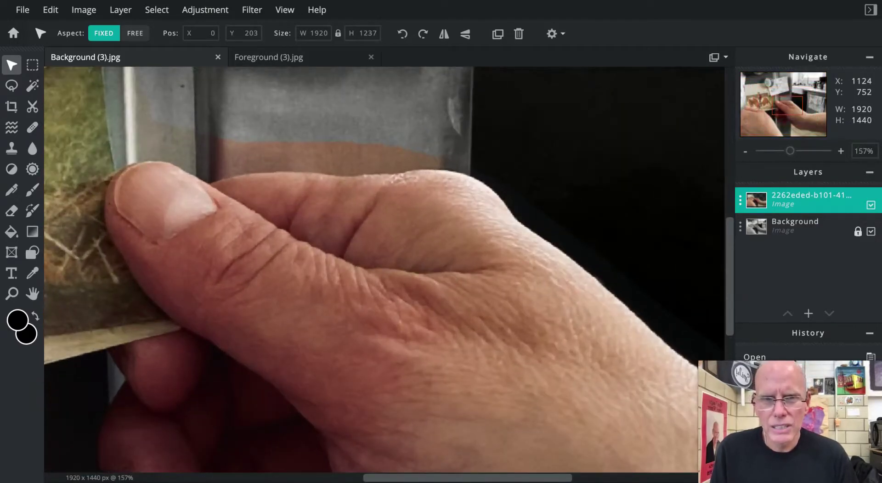
pyautogui.scroll(-5, 453, 275)
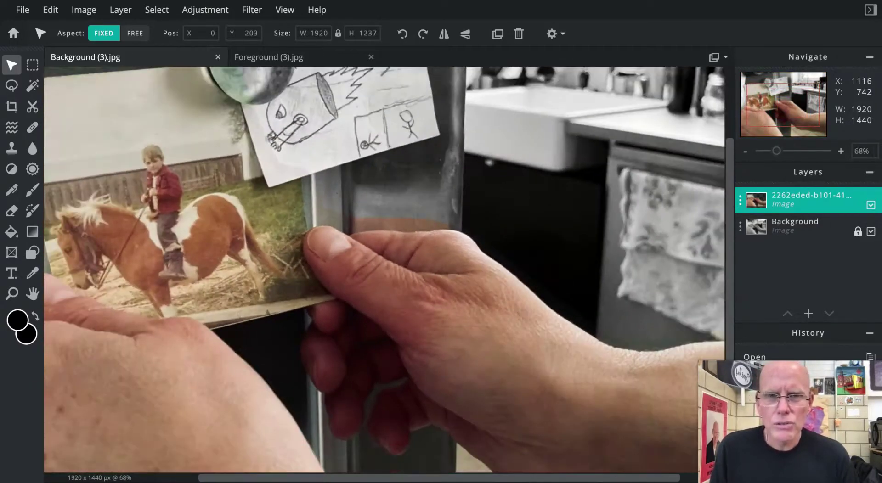
pyautogui.scroll(2, 450, 275)
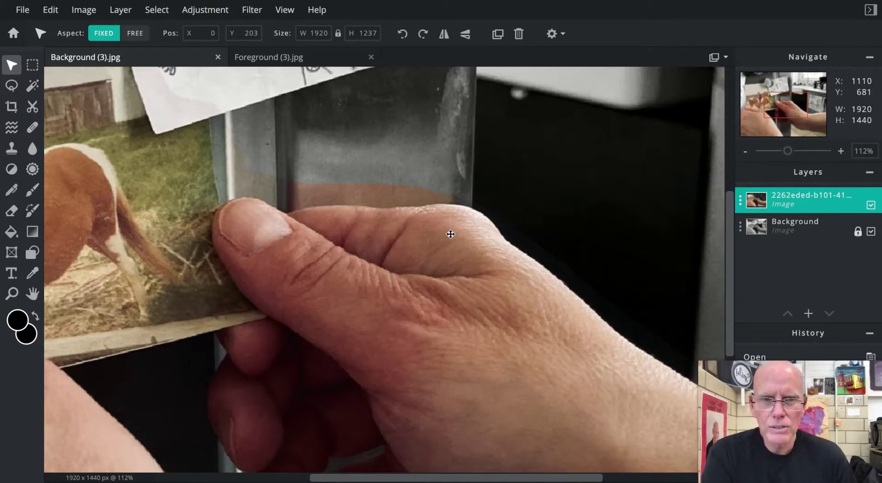
pyautogui.click(499, 199)
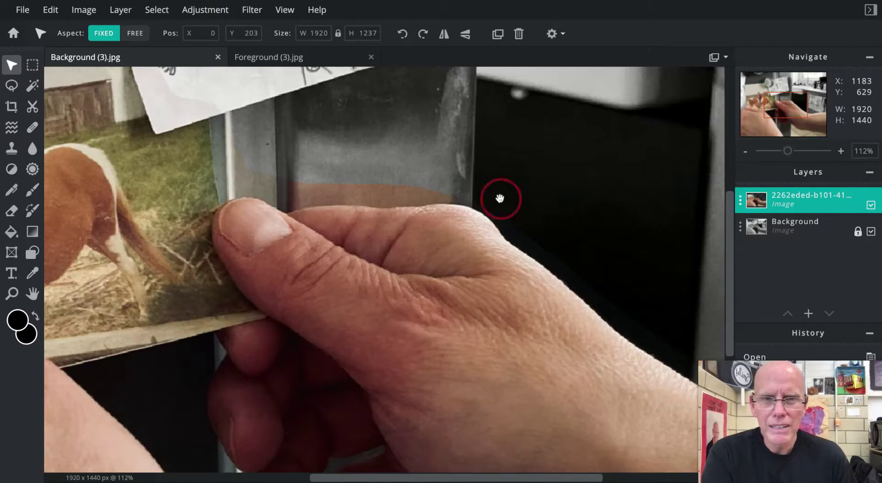
pyautogui.moveTo(500, 199); pyautogui.dragTo(266, 147)
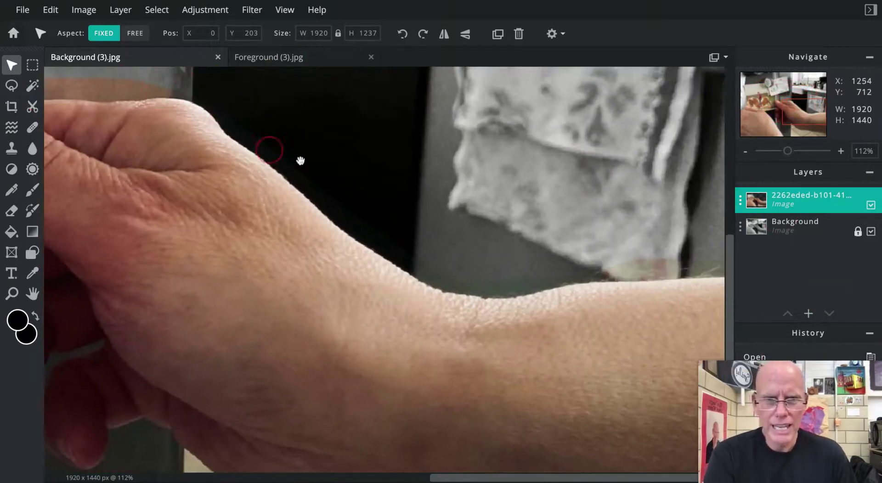
pyautogui.click(481, 272)
pyautogui.moveTo(481, 272); pyautogui.dragTo(482, 269)
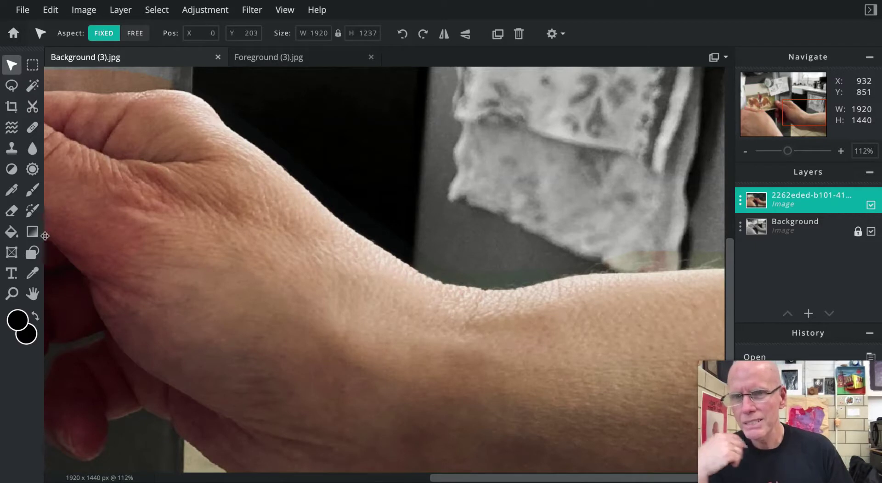
pyautogui.click(12, 212)
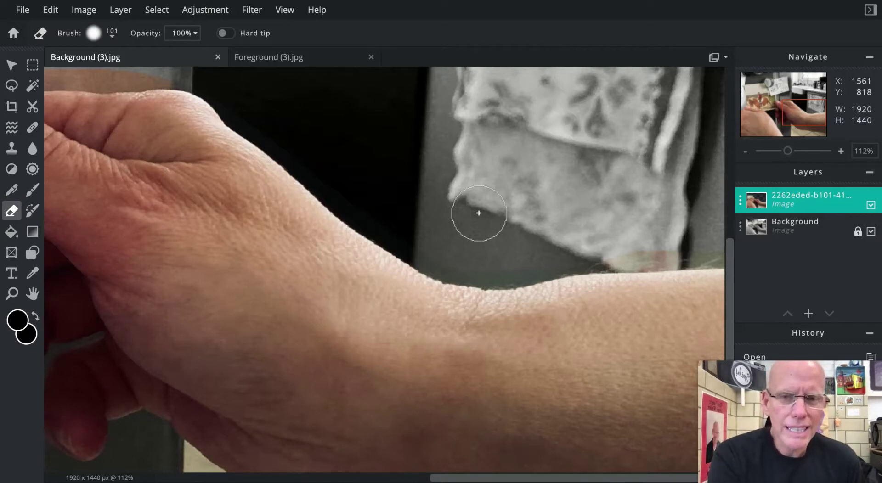
pyautogui.press('[')
pyautogui.press('[')
pyautogui.press('[')
pyautogui.press('[')
pyautogui.press('[')
pyautogui.press('[')
pyautogui.press('[')
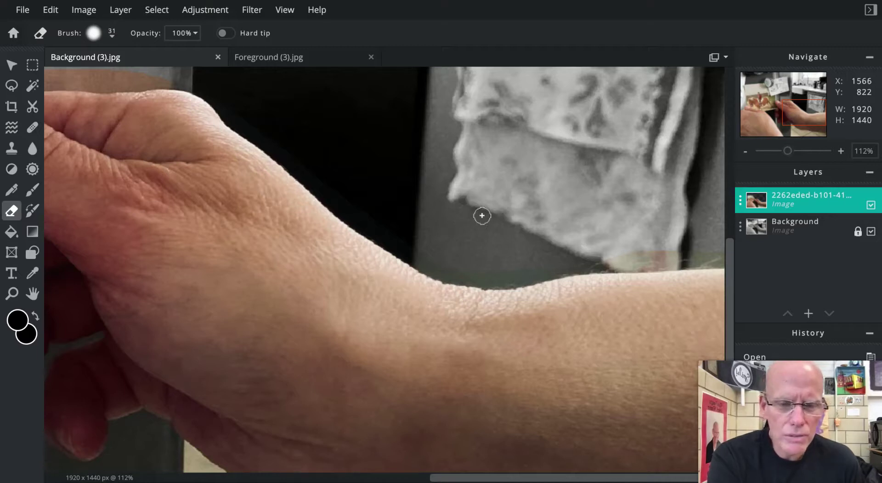
pyautogui.press(']')
pyautogui.press(']')
pyautogui.press(']')
pyautogui.press(']')
pyautogui.press(']')
pyautogui.press(']')
pyautogui.press(']')
pyautogui.press(']')
pyautogui.press(']')
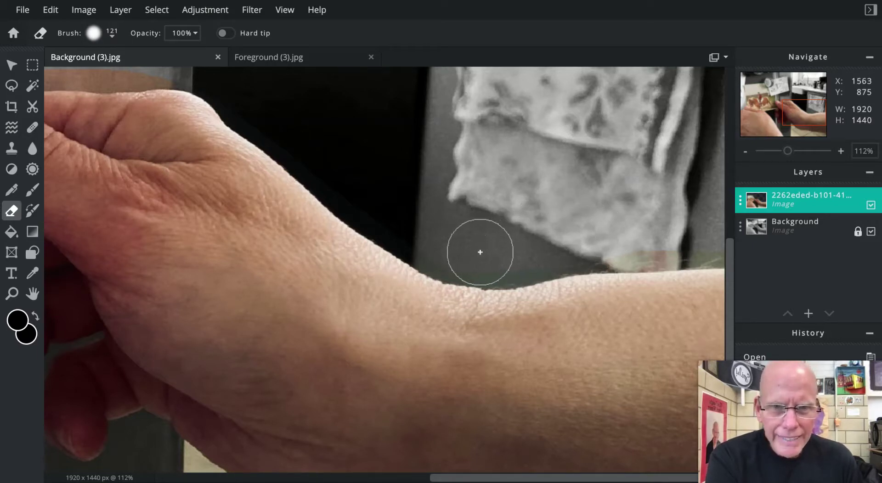
pyautogui.moveTo(481, 252)
pyautogui.mouseDown()
pyautogui.moveTo(617, 237)
pyautogui.moveTo(721, 238)
pyautogui.mouseUp()
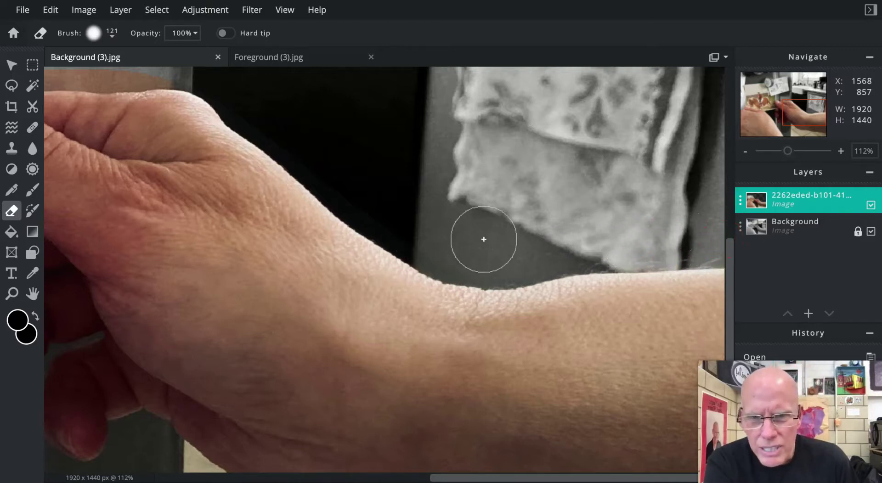
pyautogui.moveTo(478, 252)
pyautogui.mouseDown()
pyautogui.moveTo(433, 244)
pyautogui.moveTo(375, 209)
pyautogui.moveTo(240, 88)
pyautogui.mouseUp()
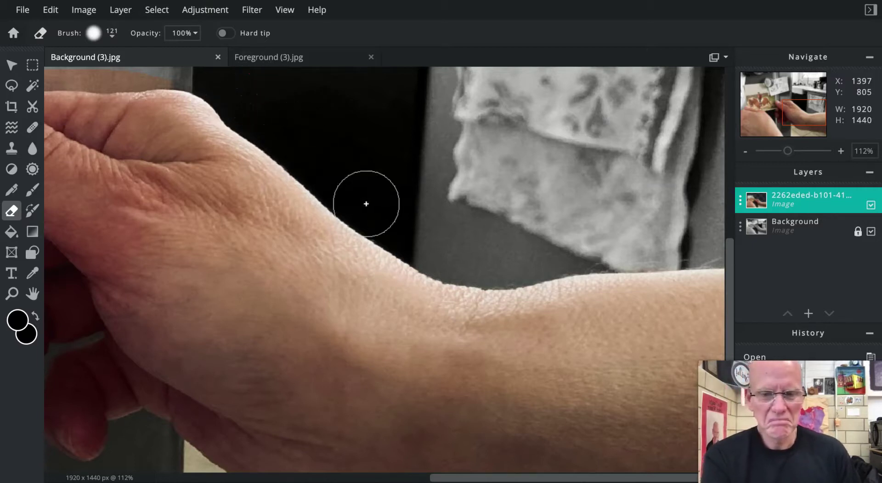
# Erase the leftover colour along the back of the hand and the reddish patch above its knuckles.
pyautogui.moveTo(179, 193)
pyautogui.mouseDown()
pyautogui.moveTo(410, 283)
pyautogui.moveTo(470, 381)
pyautogui.moveTo(480, 375)
pyautogui.mouseUp()
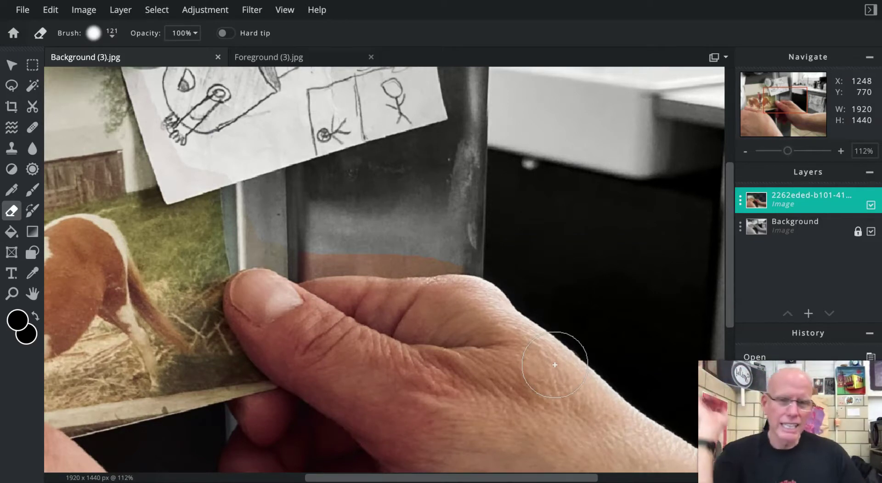
pyautogui.click(625, 355)
pyautogui.moveTo(625, 354)
pyautogui.mouseDown()
pyautogui.moveTo(519, 263)
pyautogui.moveTo(474, 238)
pyautogui.moveTo(308, 241)
pyautogui.moveTo(468, 240)
pyautogui.moveTo(527, 250)
pyautogui.mouseUp()
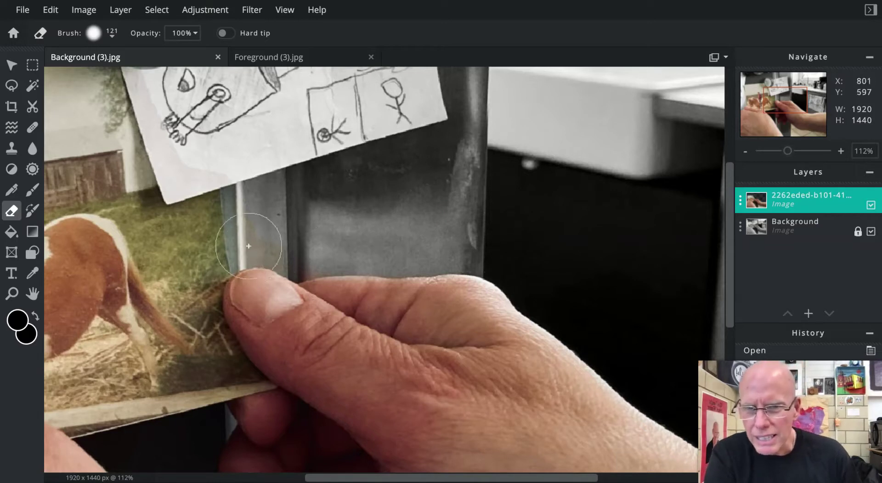
# Erase the leftover colour between the thumb and the horse photo's edge, up to the drawing, with a smaller soft eraser.
pyautogui.press('[')
pyautogui.press('[')
pyautogui.press('[')
pyautogui.press('[')
pyautogui.press('[')
pyautogui.press('[')
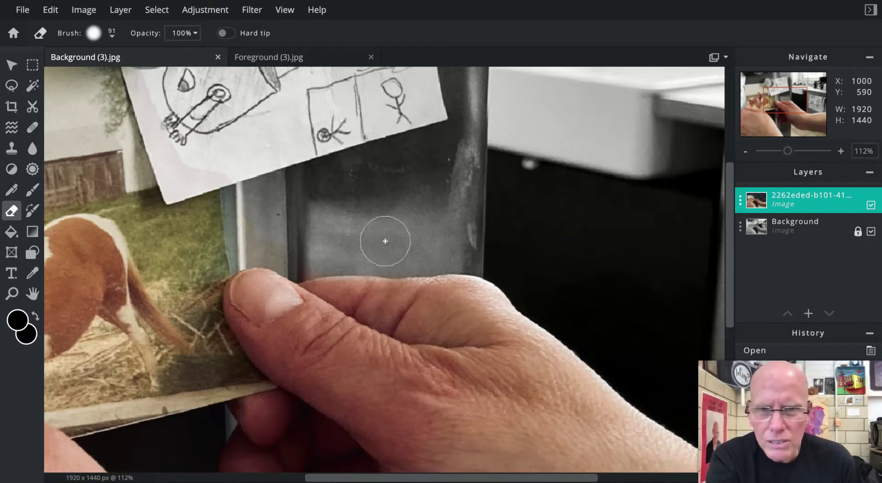
pyautogui.moveTo(328, 256)
pyautogui.mouseDown()
pyautogui.moveTo(268, 245)
pyautogui.moveTo(247, 249)
pyautogui.moveTo(238, 172)
pyautogui.moveTo(245, 243)
pyautogui.moveTo(233, 268)
pyautogui.moveTo(228, 171)
pyautogui.mouseUp()
pyautogui.press('[')
pyautogui.press('[')
pyautogui.press('[')
pyautogui.press('[')
pyautogui.press('[')
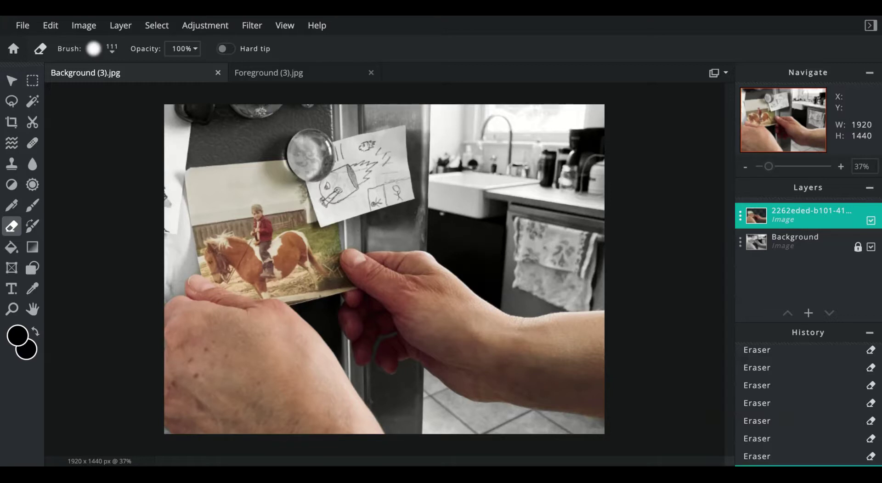
# Increase the saturation of the pasted hands and horse photo layer, nudge its hue slightly, and apply.
pyautogui.click(205, 25)
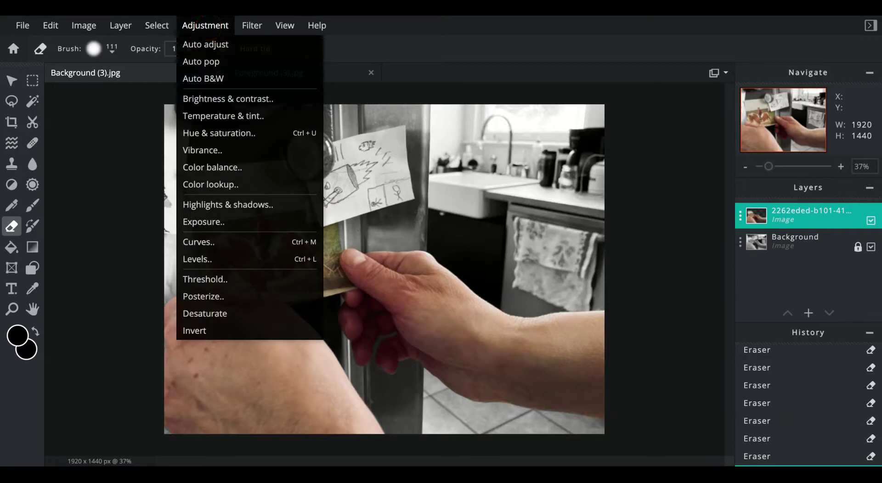
pyautogui.click(223, 118)
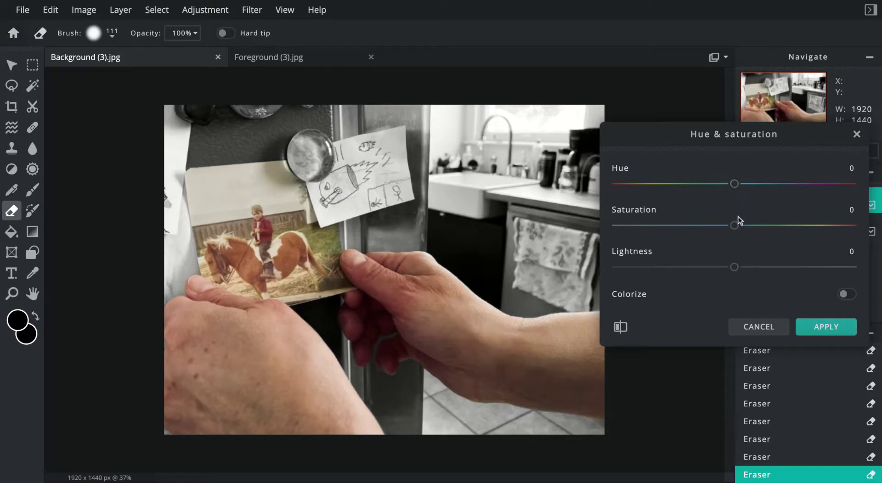
pyautogui.moveTo(735, 226); pyautogui.dragTo(768, 225)
pyautogui.moveTo(738, 189)
pyautogui.mouseDown()
pyautogui.moveTo(725, 188)
pyautogui.moveTo(782, 188)
pyautogui.moveTo(733, 188)
pyautogui.moveTo(738, 184)
pyautogui.mouseUp()
pyautogui.click(825, 327)
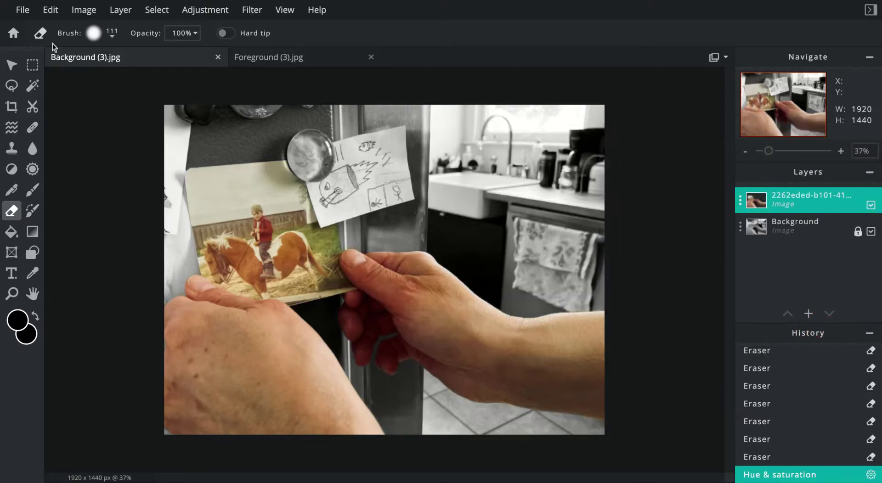
# Open the file commands for the combined image.
pyautogui.click(23, 10)
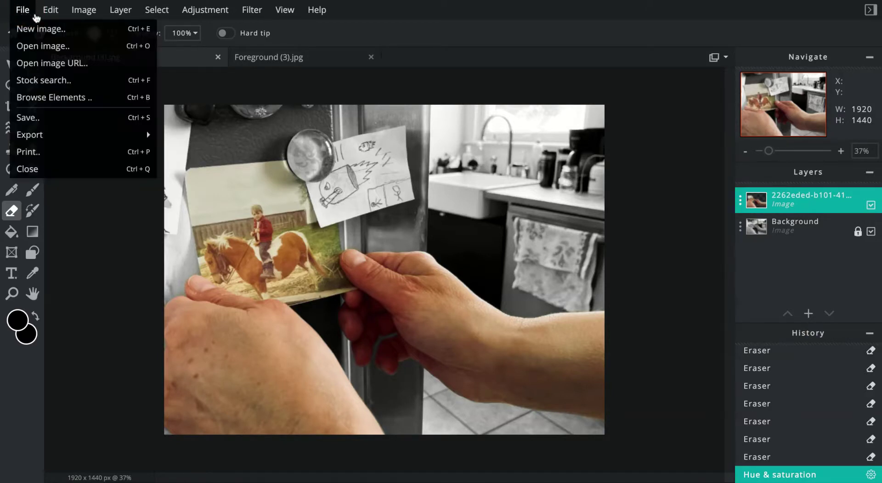